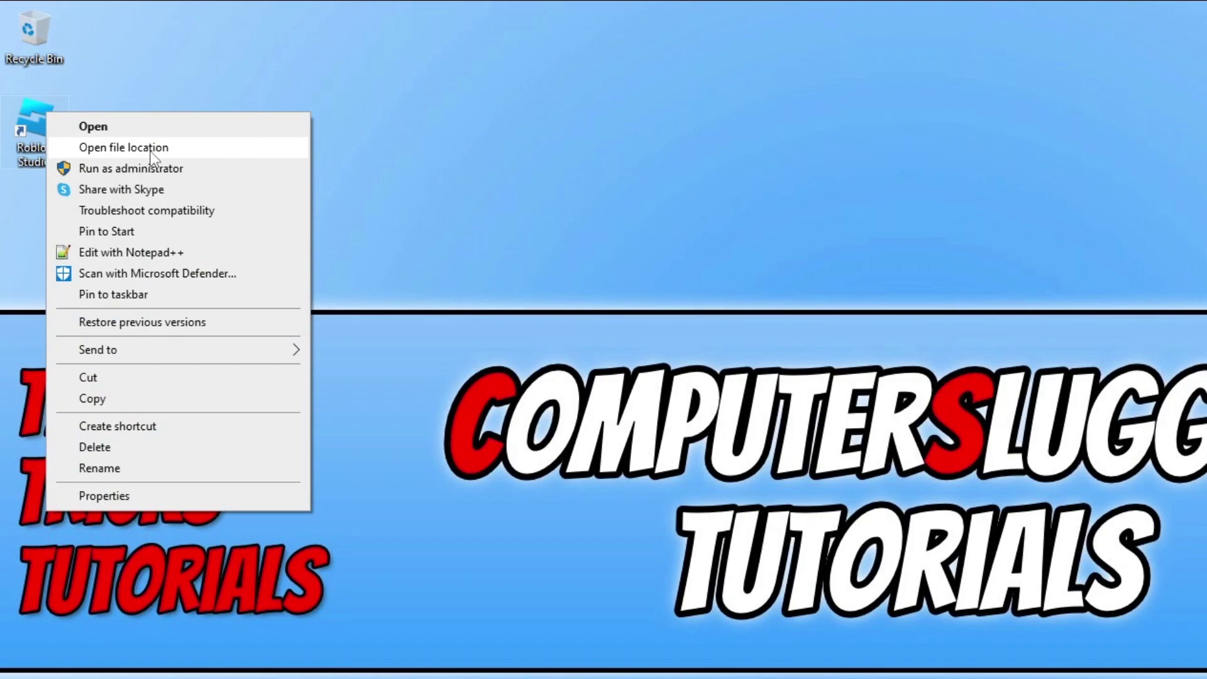
Reveal the Roblox Studio shortcut's install folder via its desktop context menu.
click(124, 147)
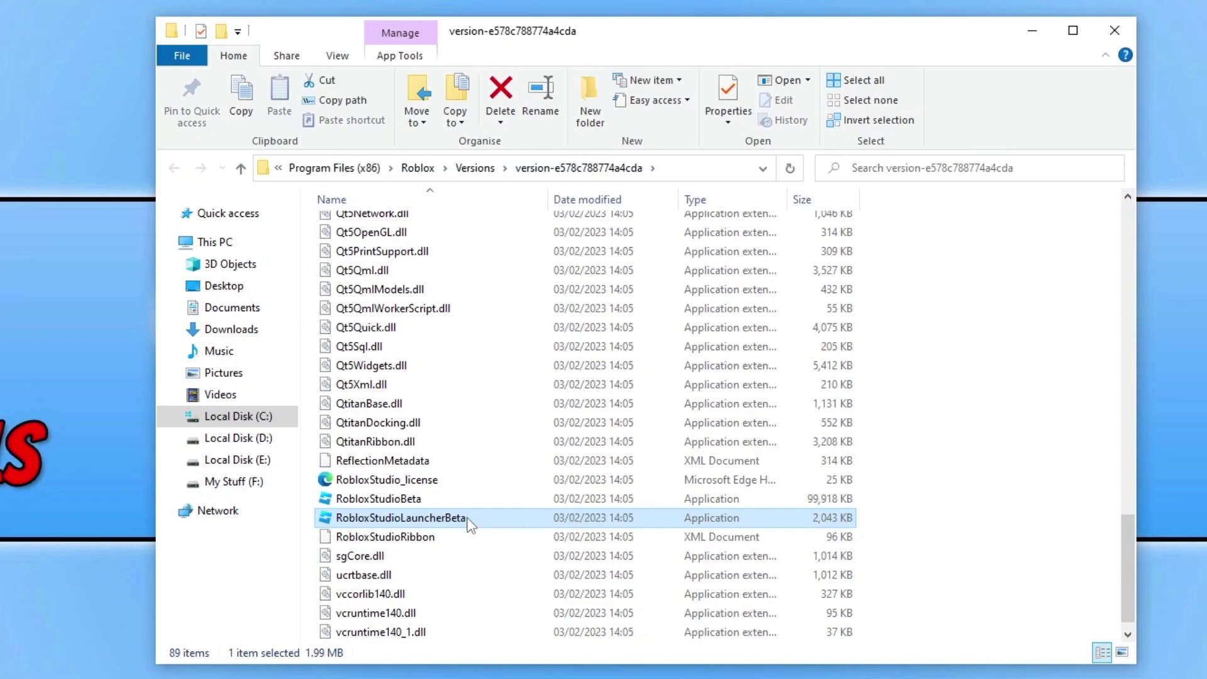
Bring up the Properties window of RobloxStudioLauncherBeta and move it up slightly.
right_click(467, 518)
click(512, 507)
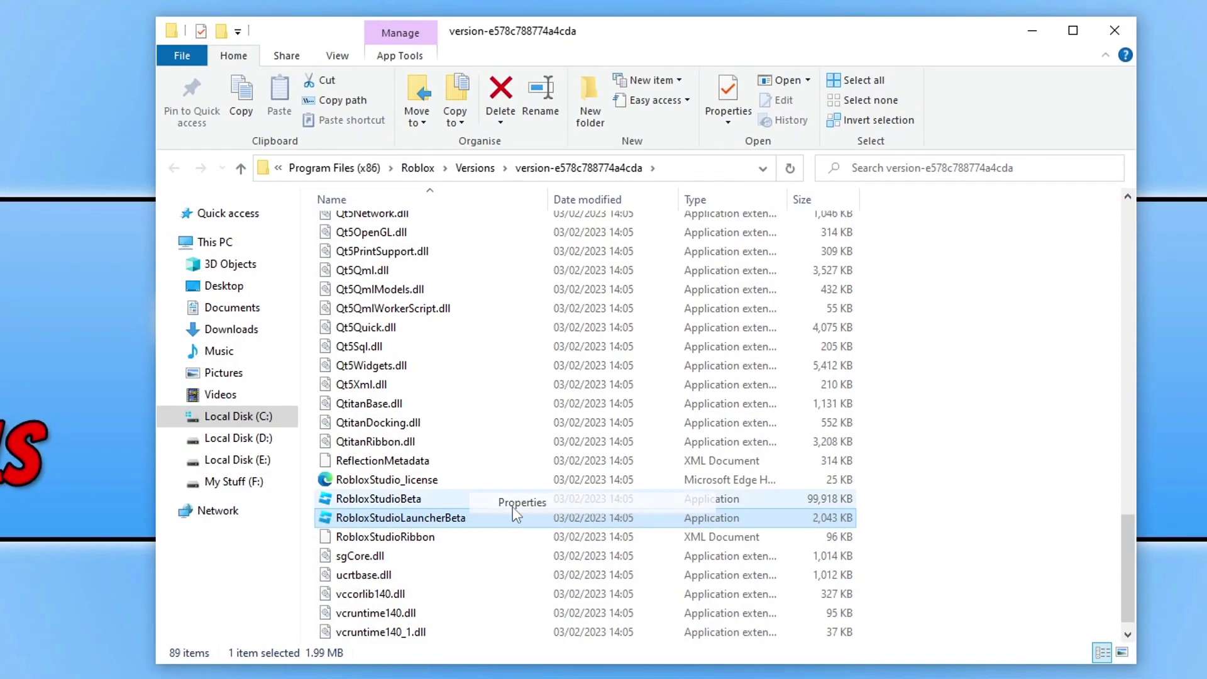
drag(556, 239, 555, 161)
Enable 'Run this program as an administrator' under Compatibility, apply it and close Properties.
click(592, 204)
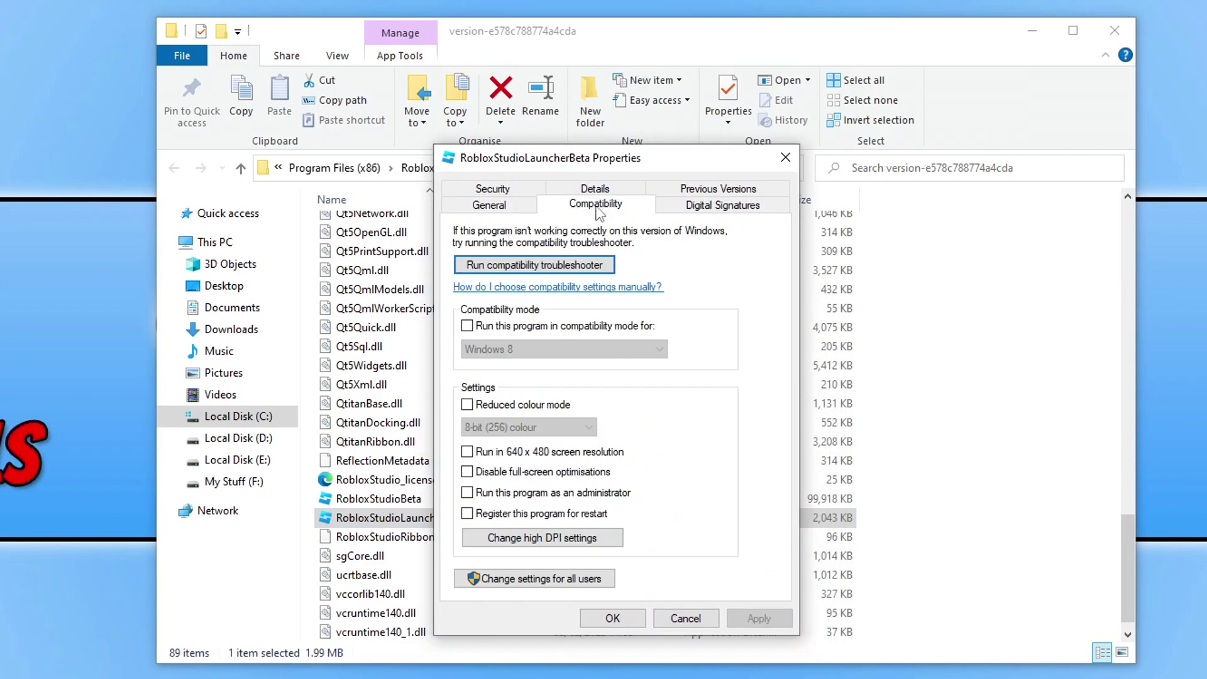
click(576, 497)
click(779, 620)
click(613, 616)
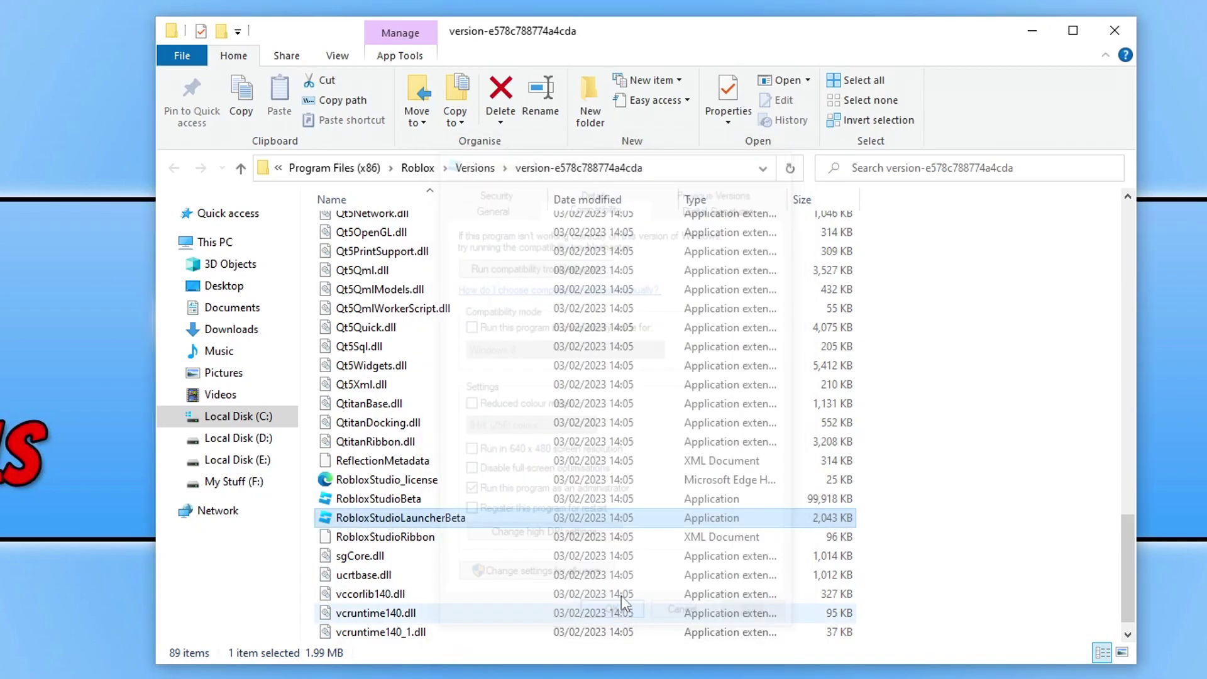